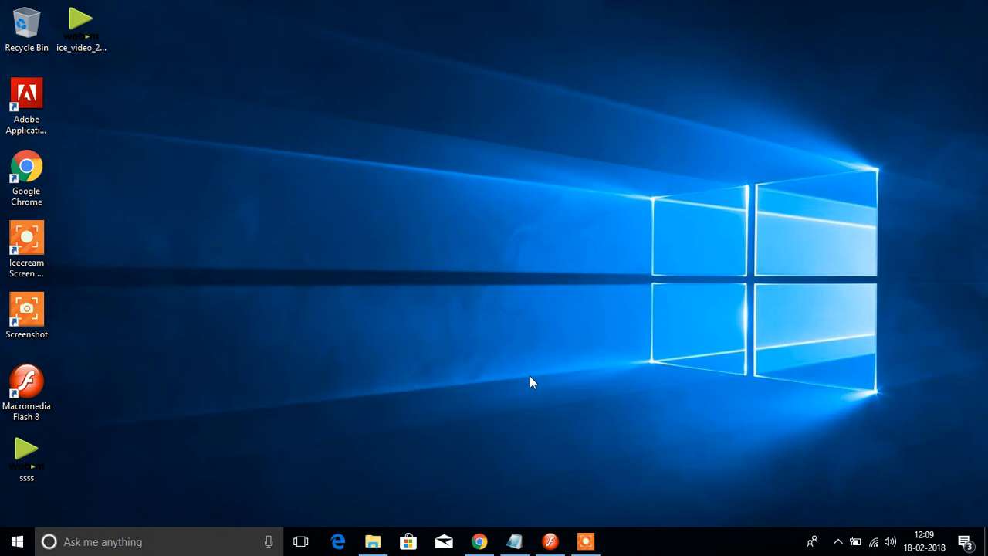
# Open the YouTube tutorial video in Chrome and show all replies to the comment requesting "Simulation of raindrops" and "sunset".
pyautogui.click(480, 541)
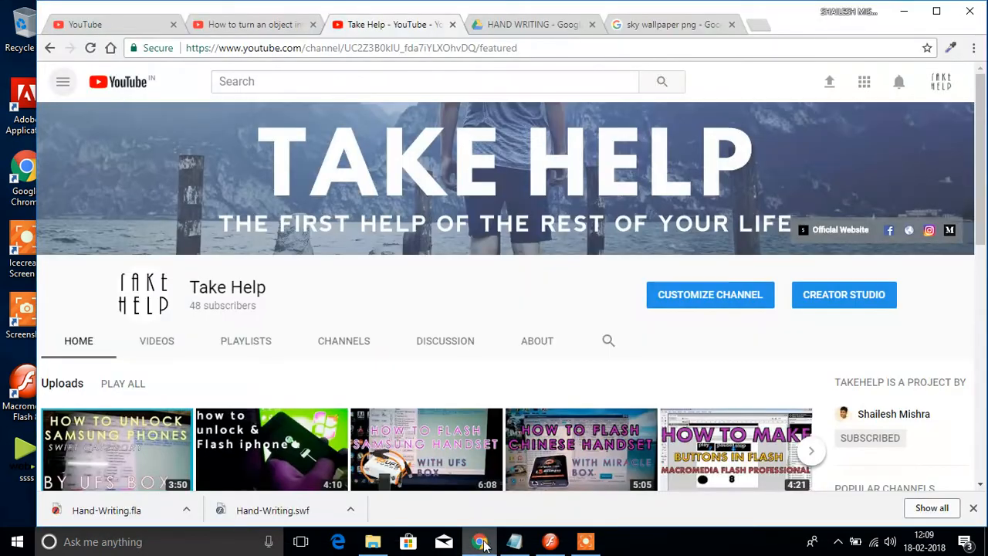
pyautogui.click(269, 27)
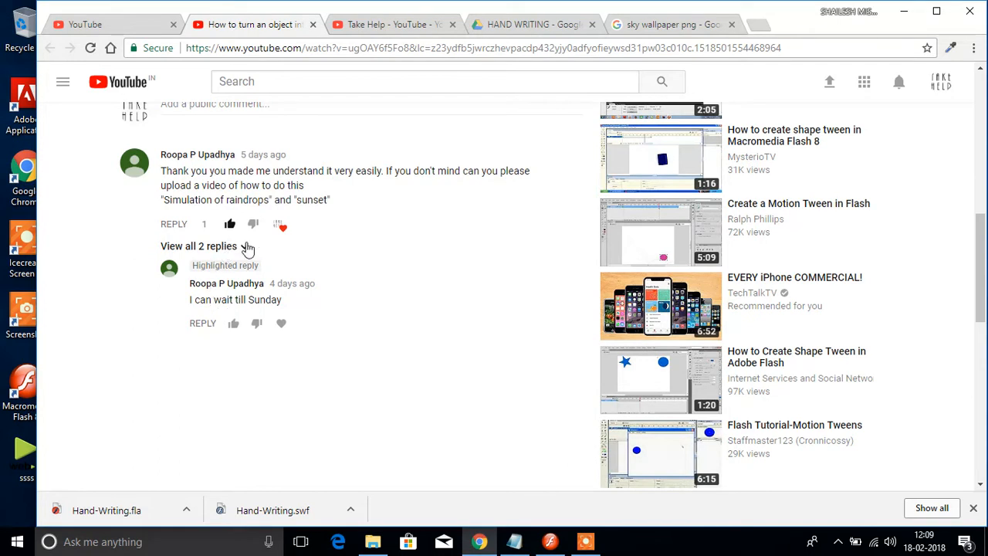
pyautogui.click(246, 246)
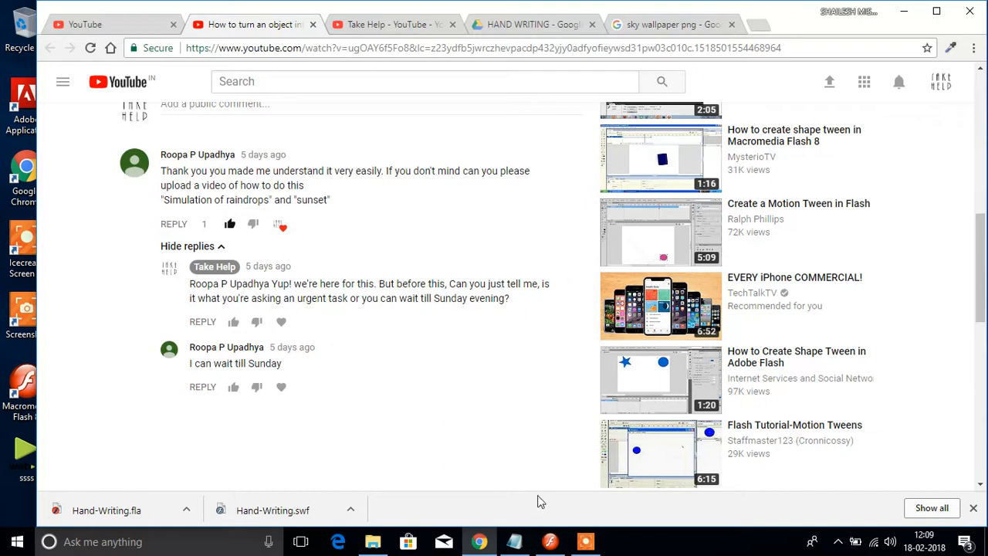
# Switch to Macromedia Flash and test the Hand-Writing movie in a maximised preview.
pyautogui.click(549, 543)
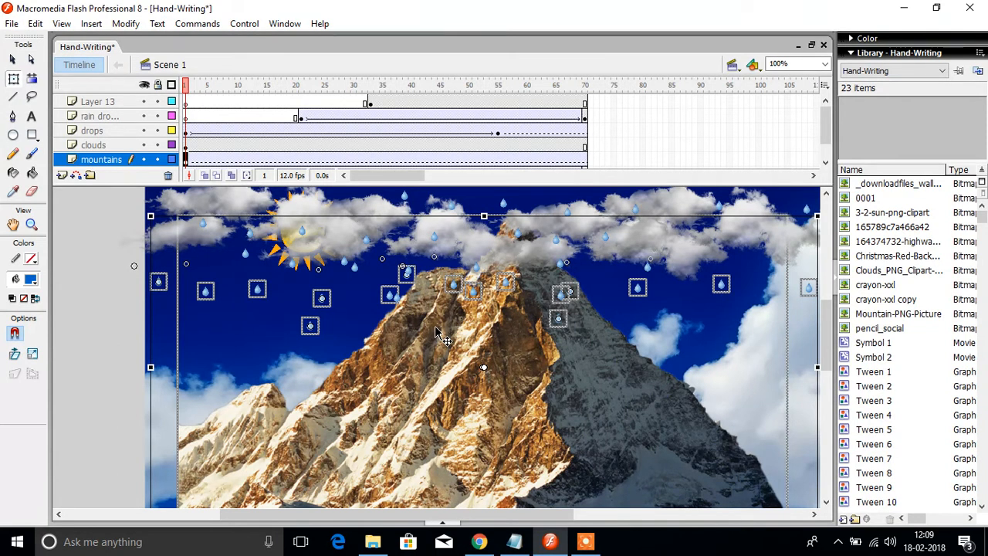
pyautogui.hotkey('ctrl', 'Return')
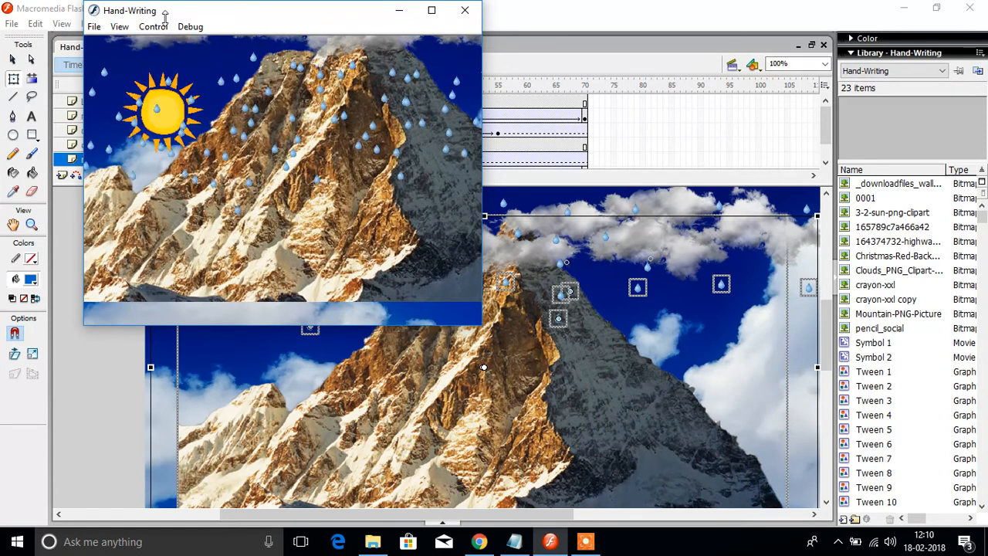
pyautogui.click(431, 11)
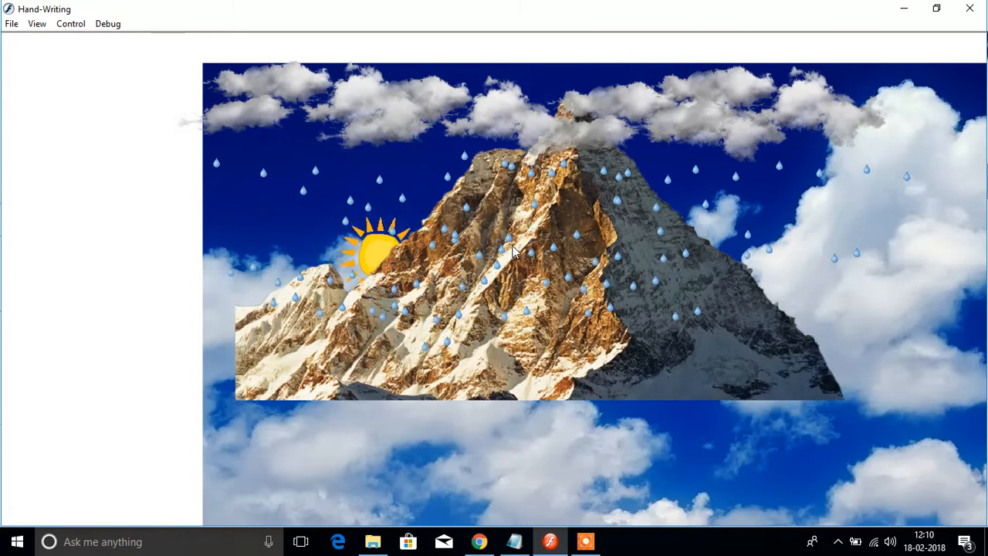
pyautogui.click(970, 13)
# Remove all frames from every layer in the timeline, including the sun and scenic layers.
pyautogui.moveTo(610, 101); pyautogui.dragTo(185, 158)
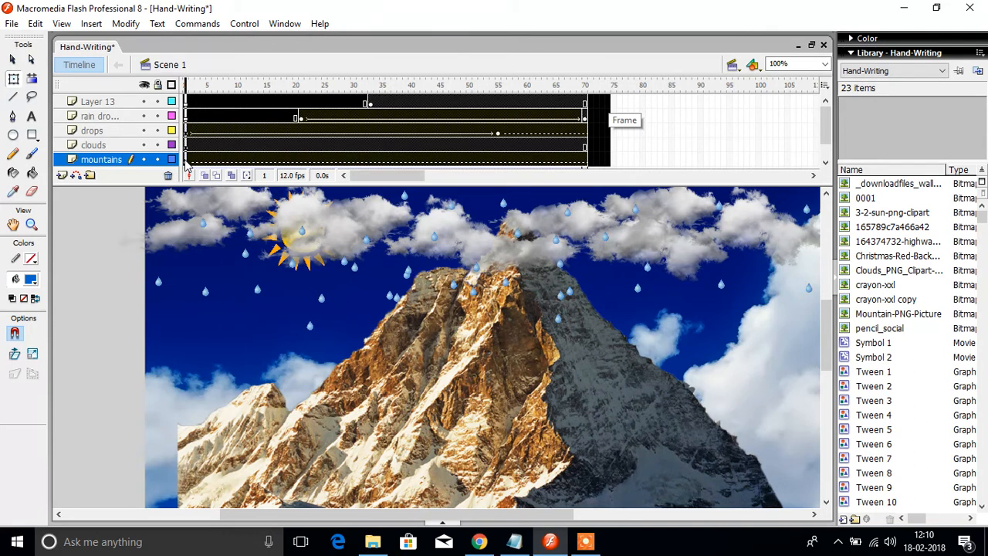
pyautogui.rightClick(213, 140)
pyautogui.click(249, 194)
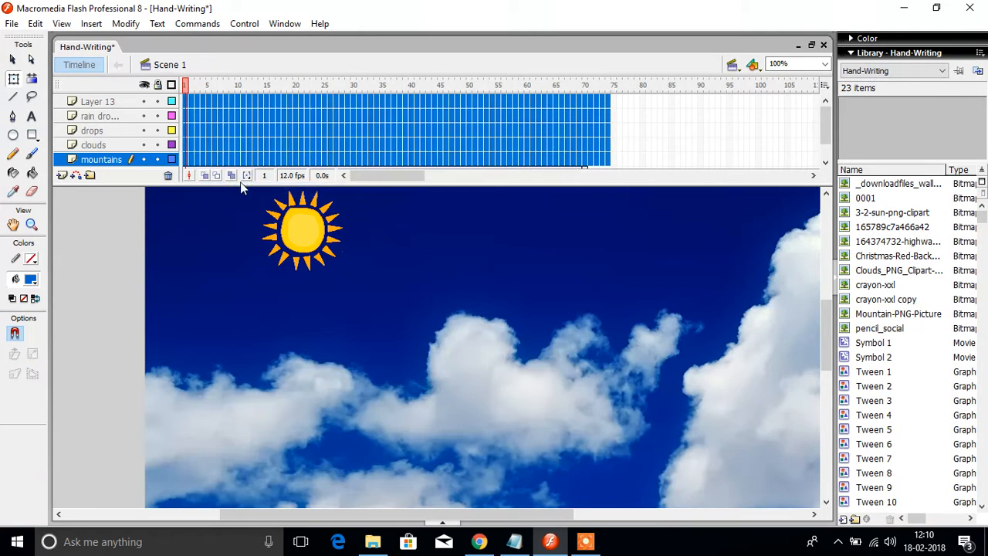
pyautogui.click(330, 117)
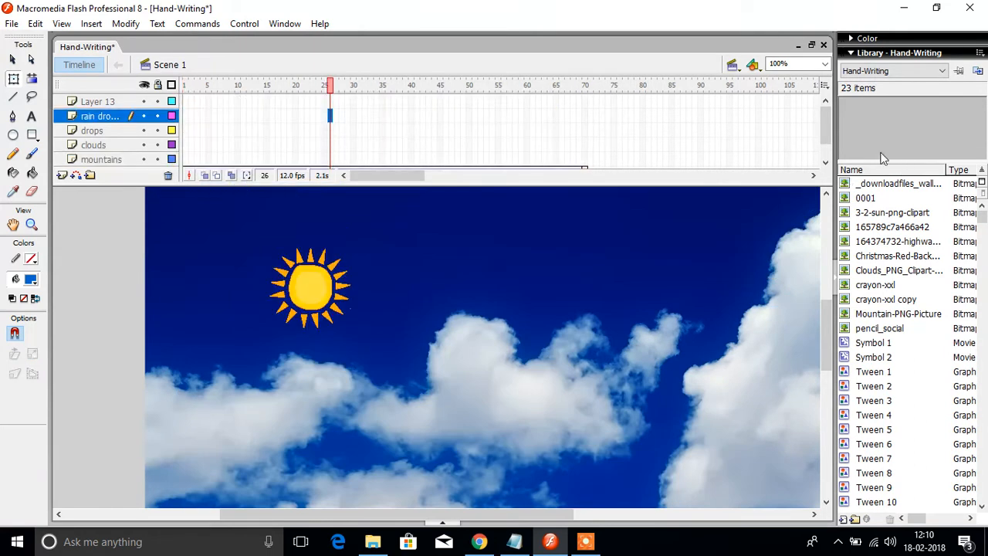
pyautogui.scroll(-2, 829, 135)
pyautogui.moveTo(713, 114); pyautogui.dragTo(204, 153)
pyautogui.rightClick(204, 153)
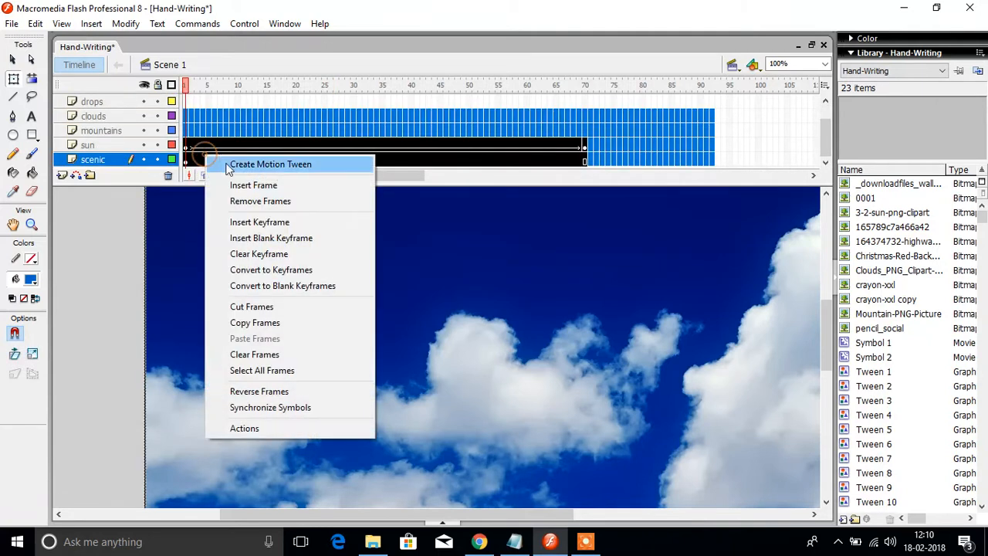
pyautogui.click(235, 198)
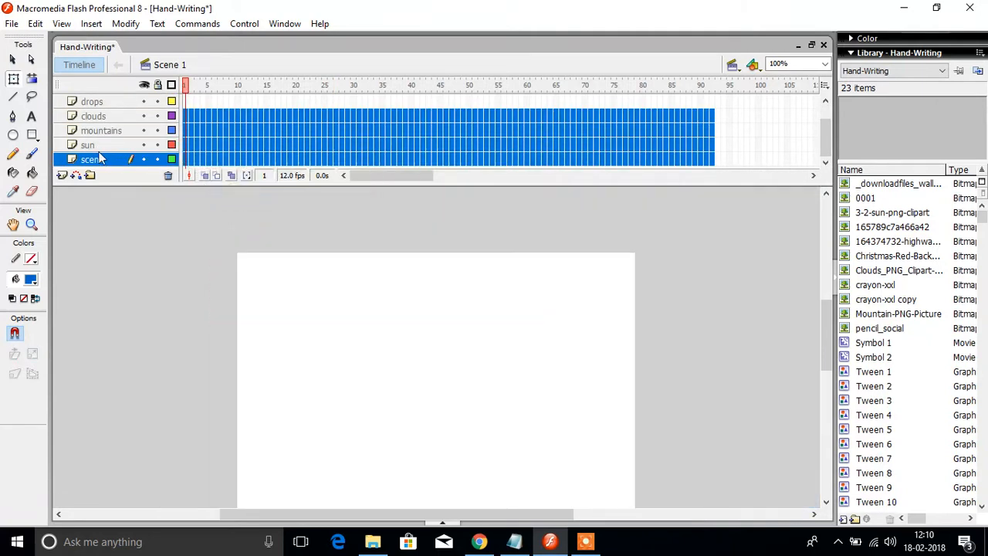
# Delete the clouds, mountains, sun and scenic layers.
pyautogui.keyDown('shift'); pyautogui.click(119, 116); pyautogui.keyUp('shift')
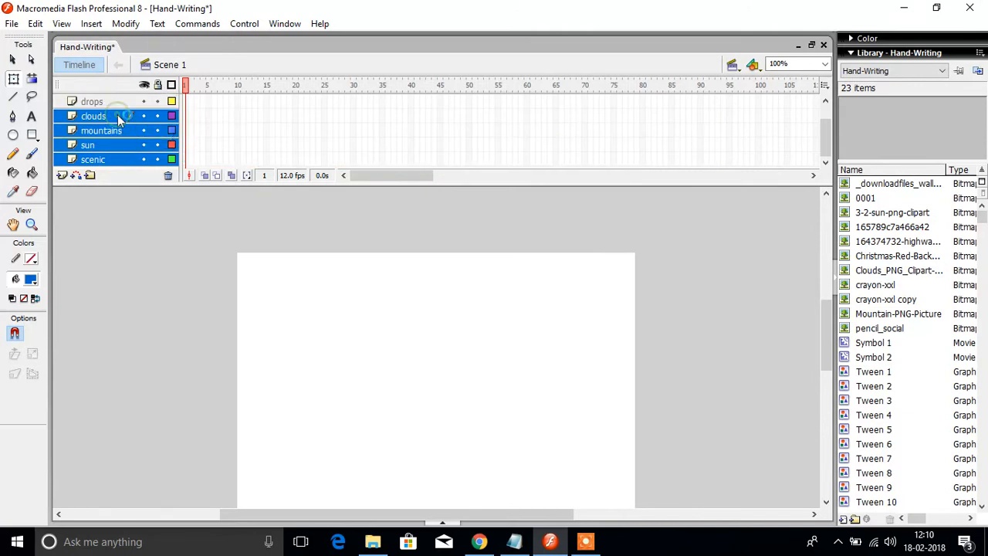
pyautogui.rightClick(117, 114)
pyautogui.click(150, 194)
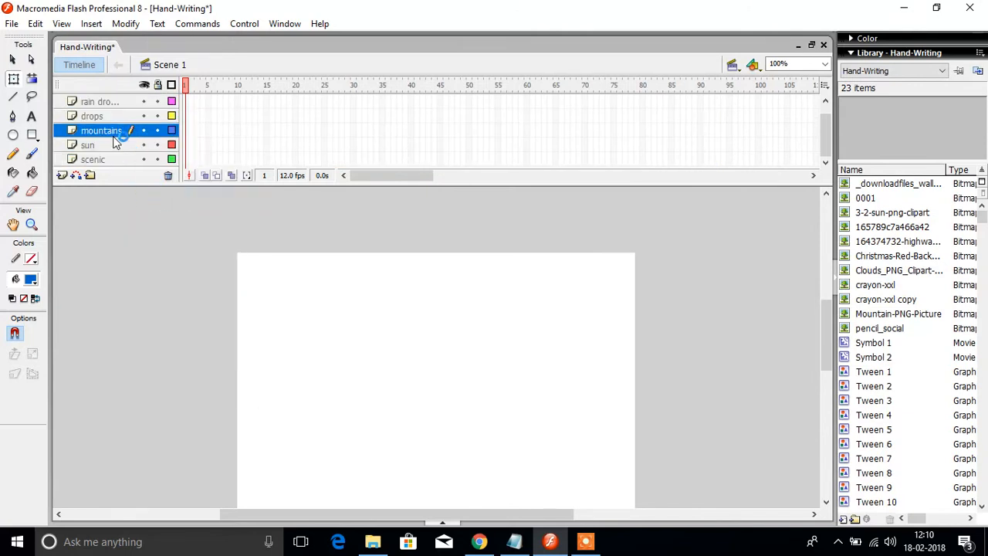
pyautogui.rightClick(114, 135)
pyautogui.click(143, 194)
pyautogui.rightClick(125, 147)
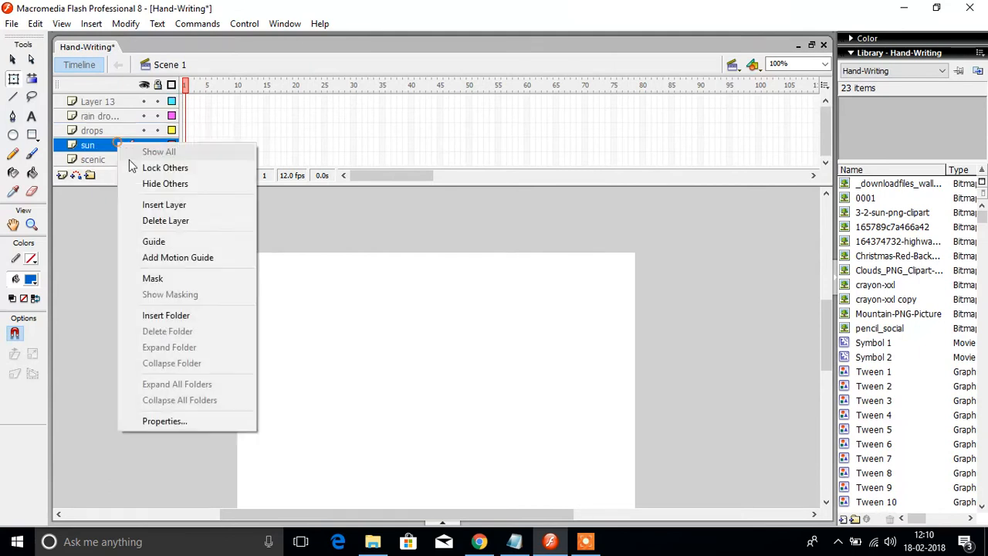
pyautogui.click(154, 220)
pyautogui.rightClick(118, 150)
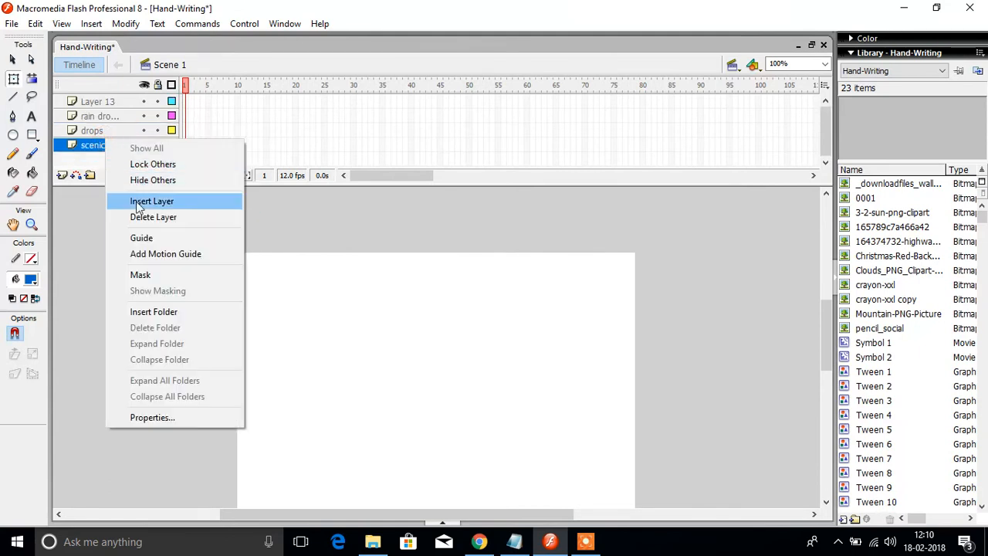
pyautogui.click(146, 217)
# Delete the rain drops and drops layers, keeping only Layer 13.
pyautogui.rightClick(115, 116)
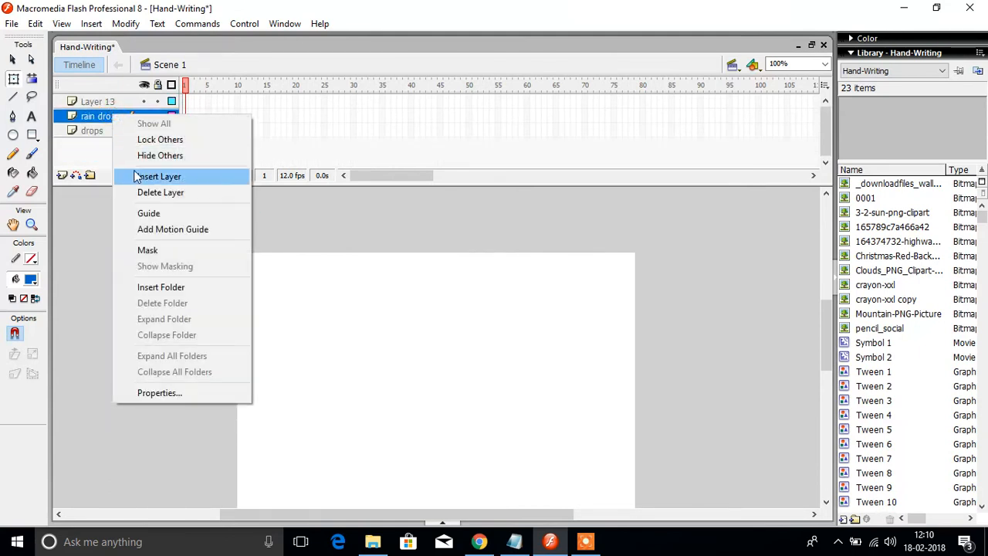
pyautogui.click(147, 192)
pyautogui.rightClick(113, 120)
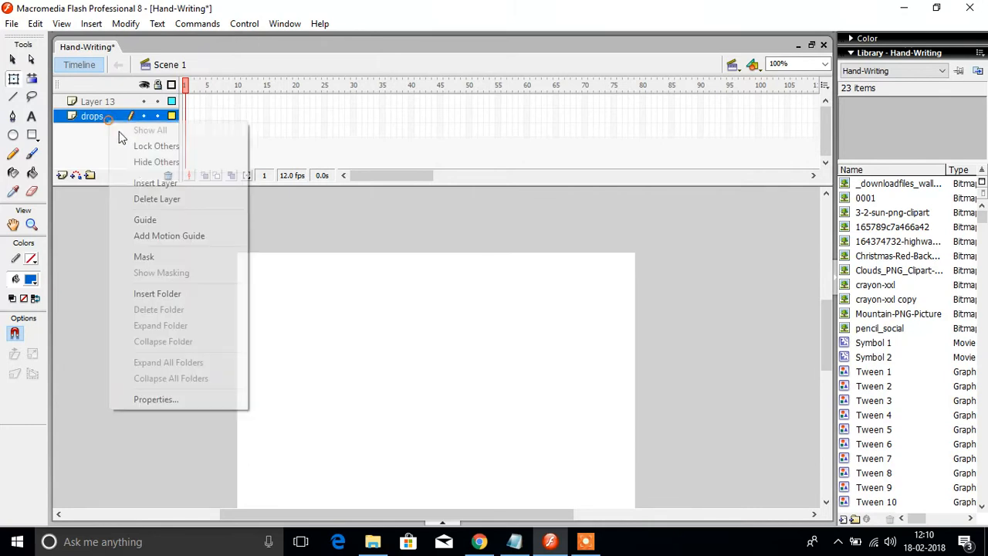
pyautogui.click(139, 199)
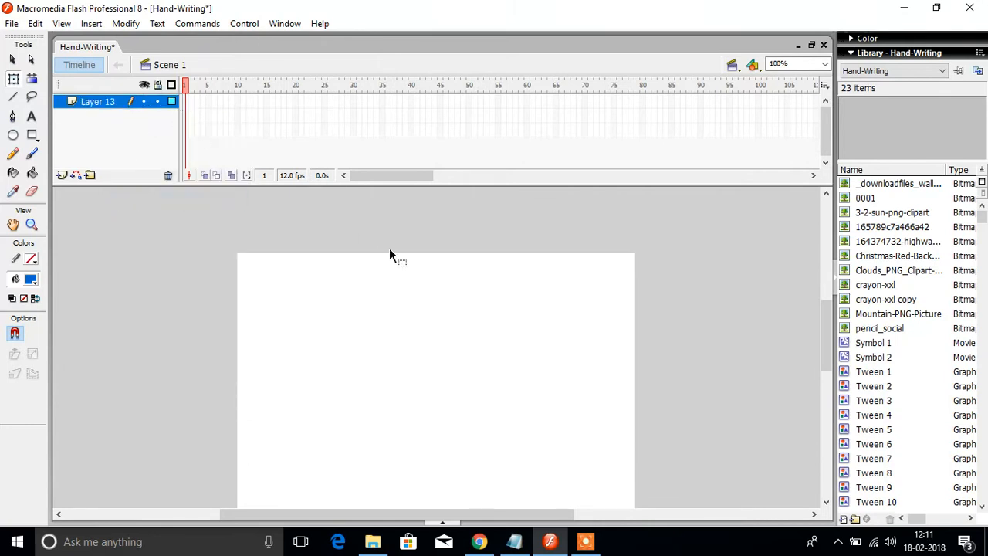
# Insert a frame at frame 1 of Layer 13.
pyautogui.moveTo(834, 307); pyautogui.dragTo(832, 341)
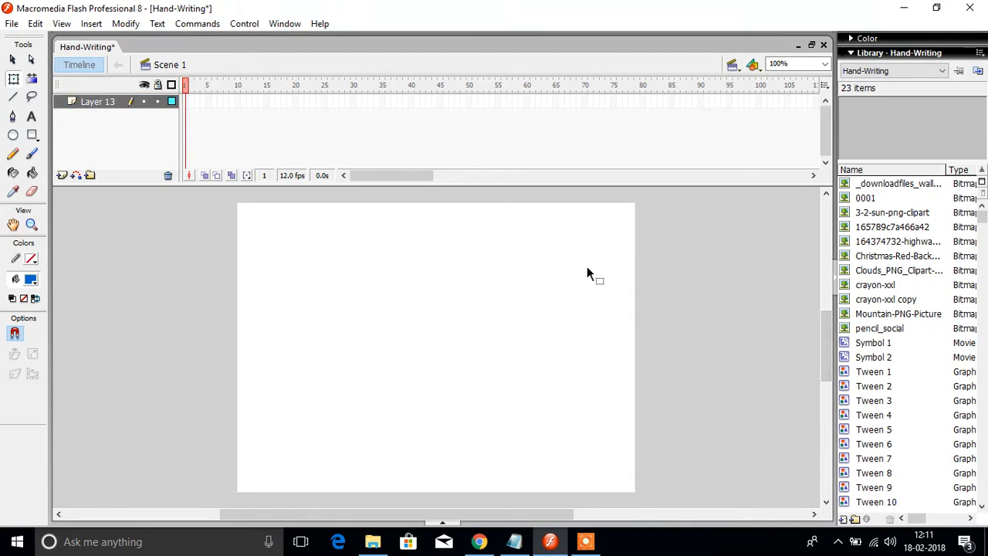
pyautogui.click(186, 102)
pyautogui.rightClick(186, 102)
pyautogui.click(218, 134)
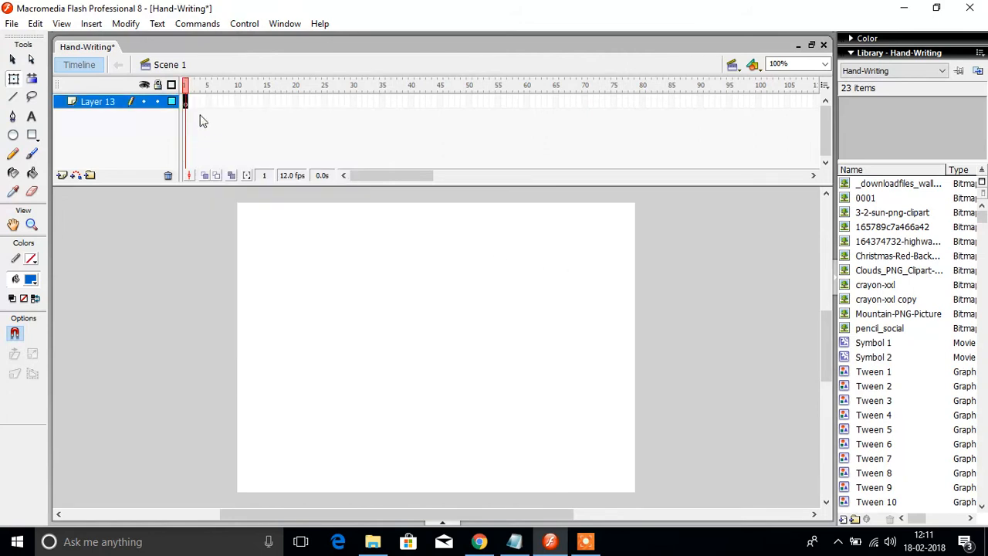
# Switch to the Documents folder in File Explorer and look over the source images for the animation.
pyautogui.hotkey('alt', 'Tab')
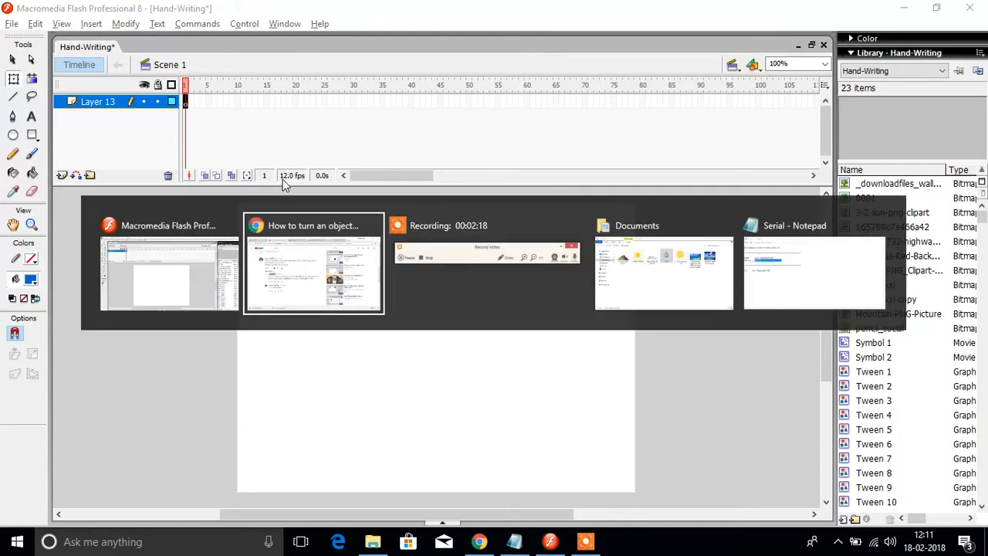
pyautogui.press('Tab')
pyautogui.press('Tab')
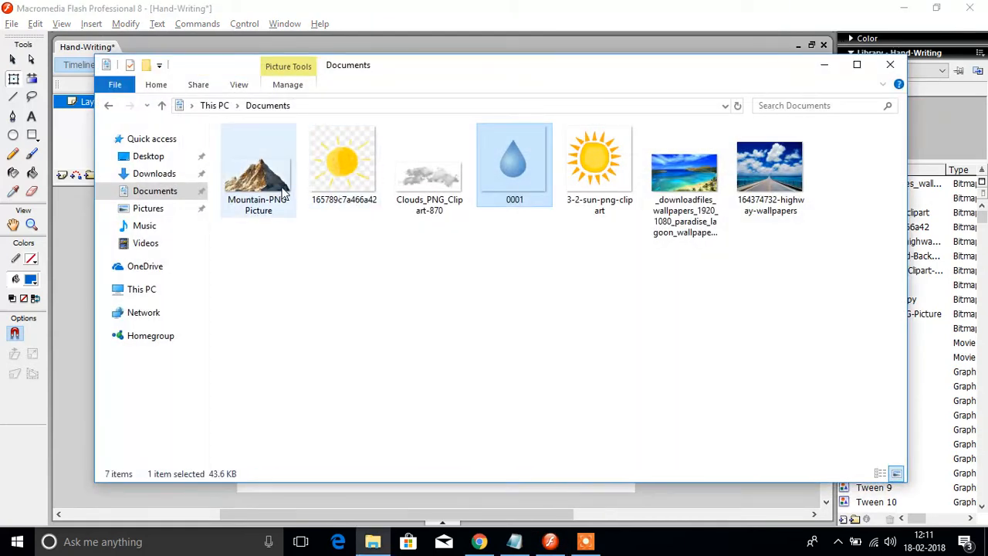
pyautogui.moveTo(241, 251); pyautogui.dragTo(783, 185)
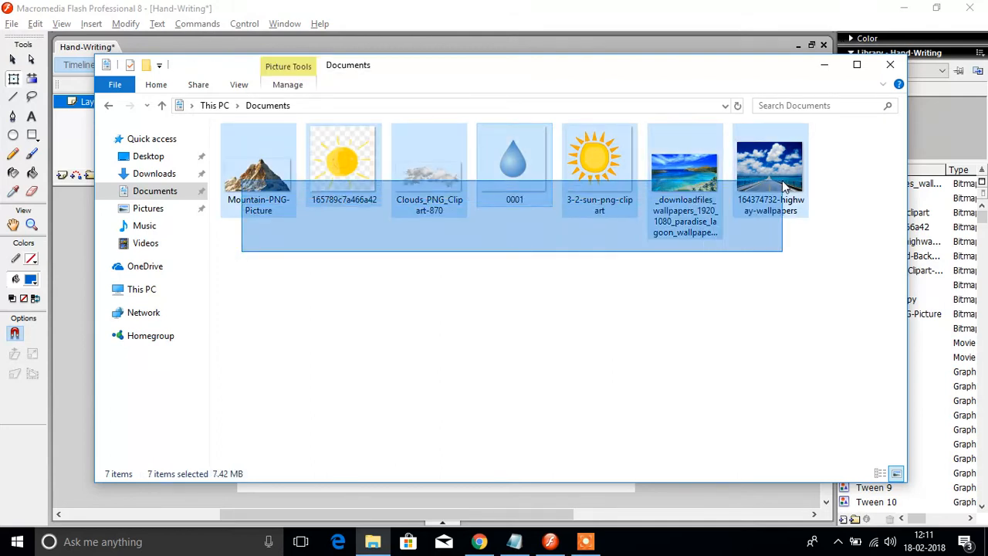
pyautogui.moveTo(784, 186); pyautogui.dragTo(783, 186)
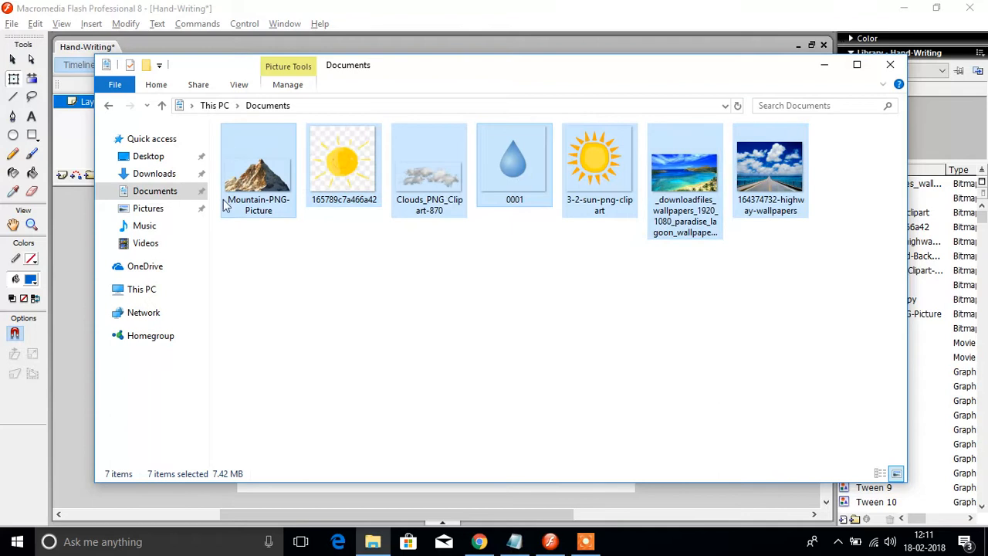
pyautogui.click(242, 238)
# Import Mountain-PNG-Picture from the Documents folder onto the stage, replacing the existing library item, and shift the mountain slightly left and down.
pyautogui.click(270, 197)
pyautogui.moveTo(274, 187); pyautogui.dragTo(311, 287)
pyautogui.hotkey('alt', 'Tab')
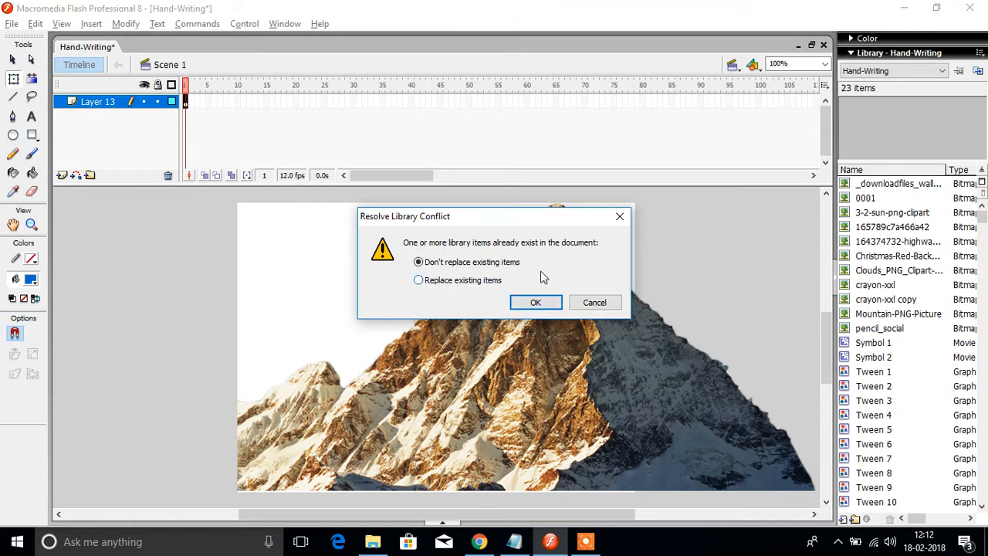
pyautogui.click(484, 280)
pyautogui.click(538, 302)
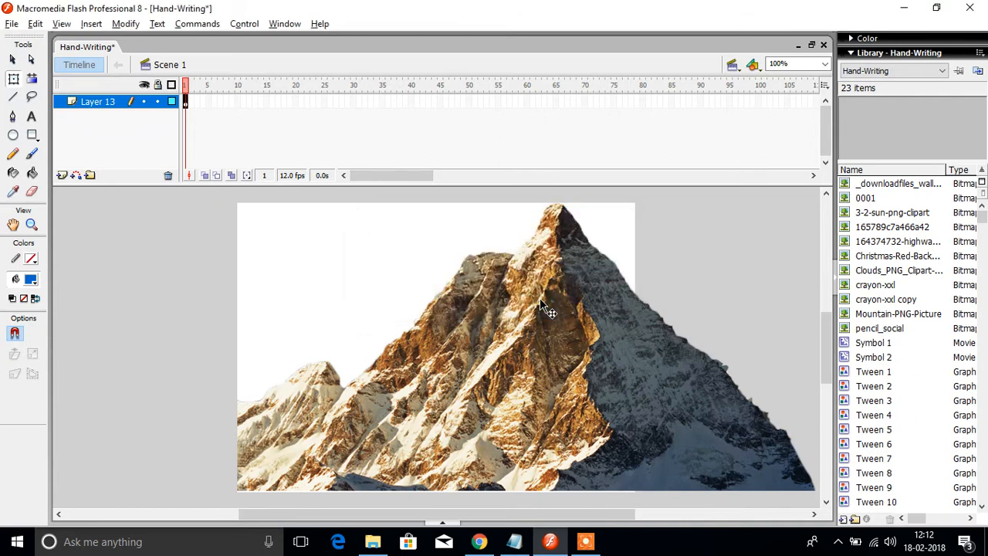
pyautogui.click(480, 358)
pyautogui.moveTo(498, 365); pyautogui.dragTo(522, 368)
pyautogui.click(586, 541)
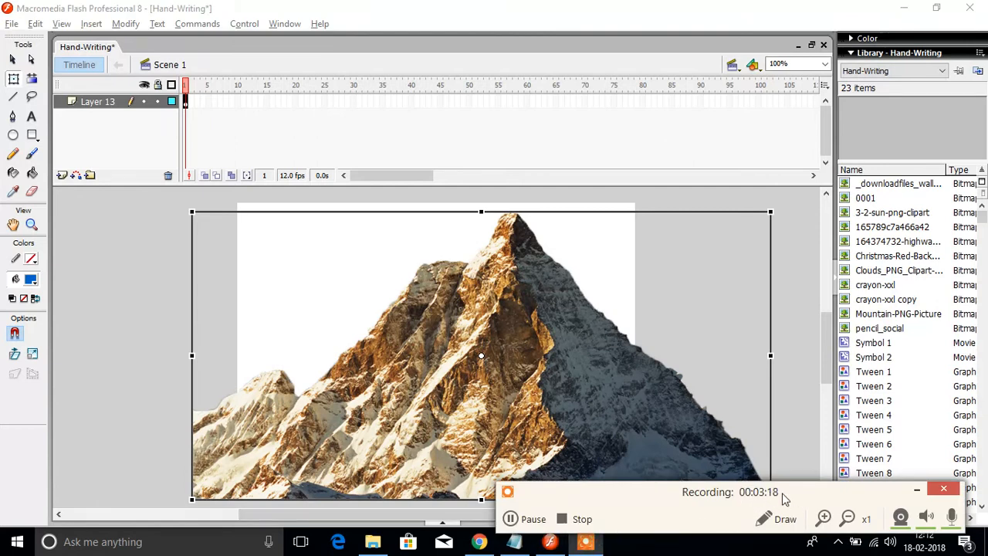
pyautogui.click(797, 442)
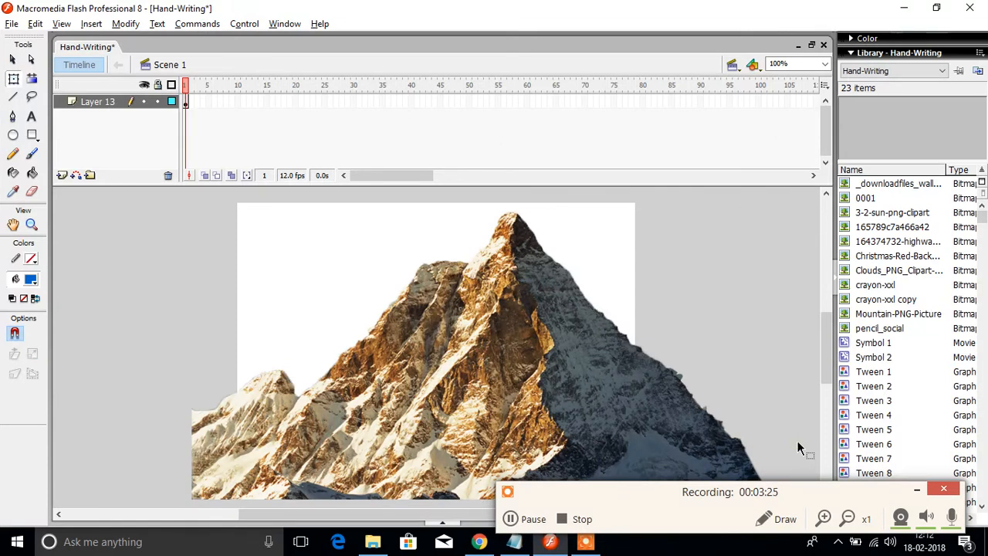
pyautogui.click(918, 489)
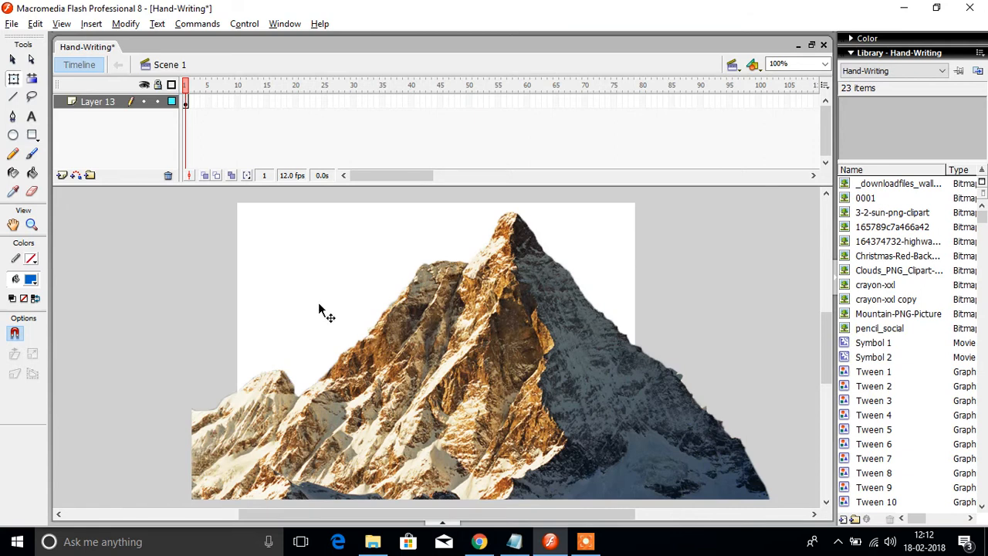
# Rename Layer 13 as mountain.
pyautogui.doubleClick(97, 102)
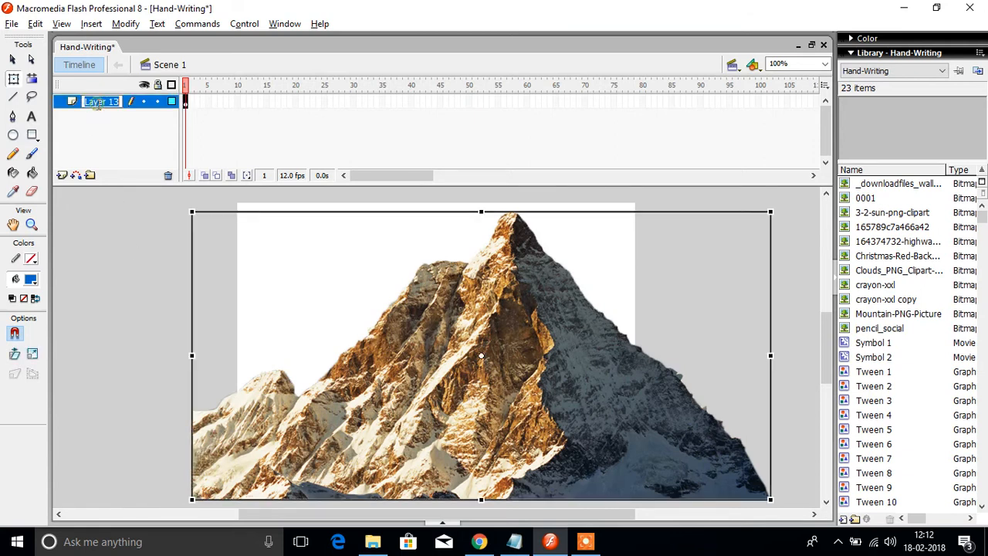
pyautogui.write('mouna')
pyautogui.hotkey('shift', 'Left')
pyautogui.write('untain')
pyautogui.press('Return')
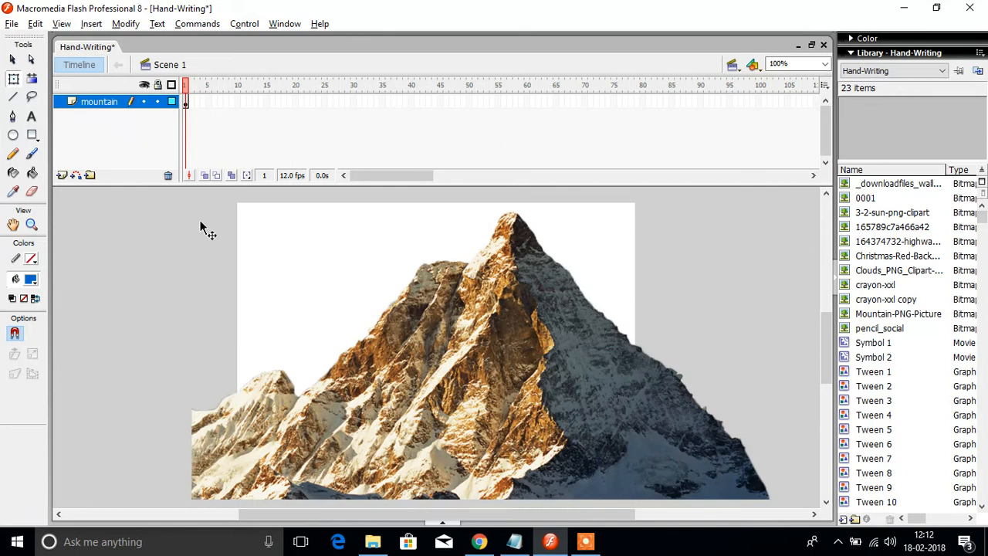
# Import 3-2-sun-png-clipart from the Documents folder without replacing existing library items, and move the sun up and left over the mountain.
pyautogui.hotkey('alt', 'Tab')
pyautogui.hotkey('alt', 'Tab')
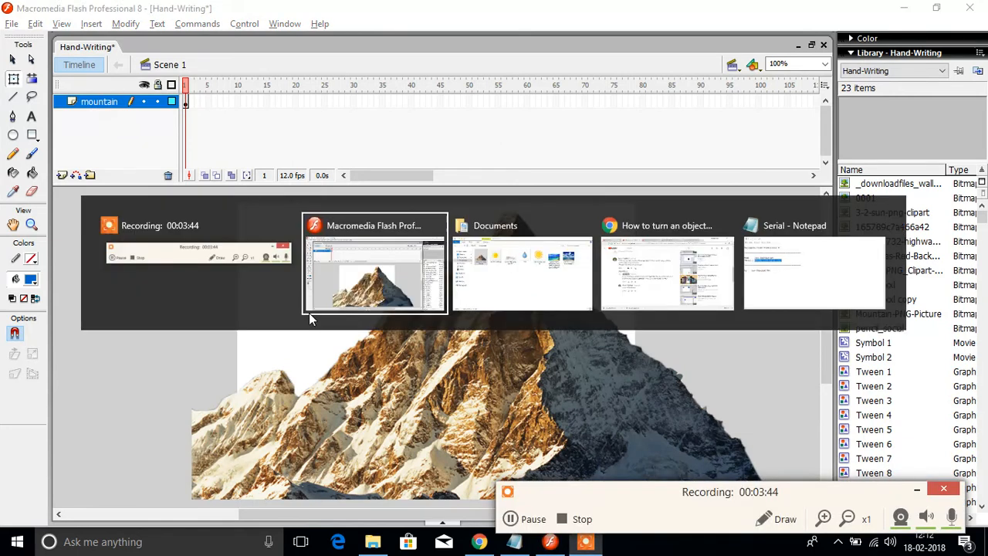
pyautogui.click(614, 173)
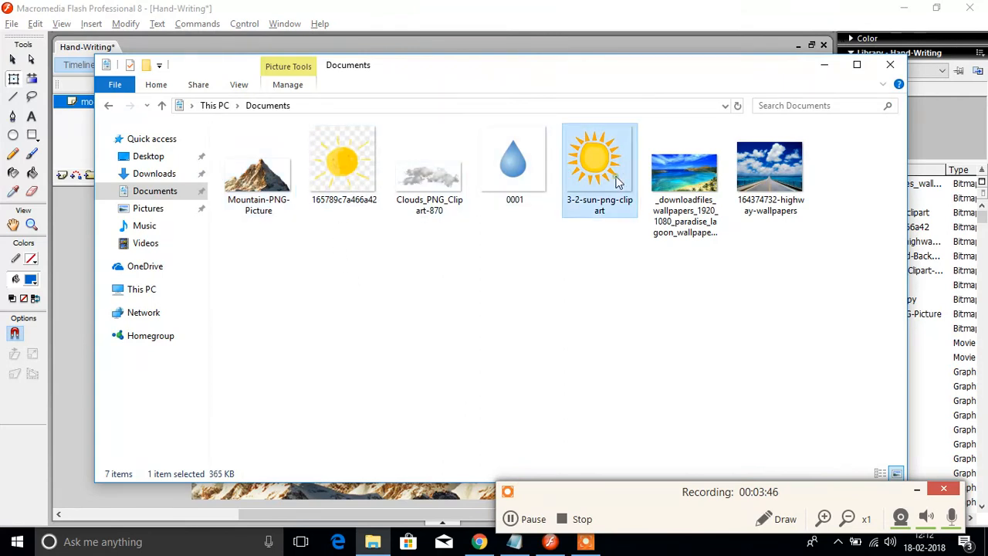
pyautogui.moveTo(611, 173); pyautogui.dragTo(339, 277)
pyautogui.hotkey('alt', 'Tab')
pyautogui.hotkey('alt', 'Tab')
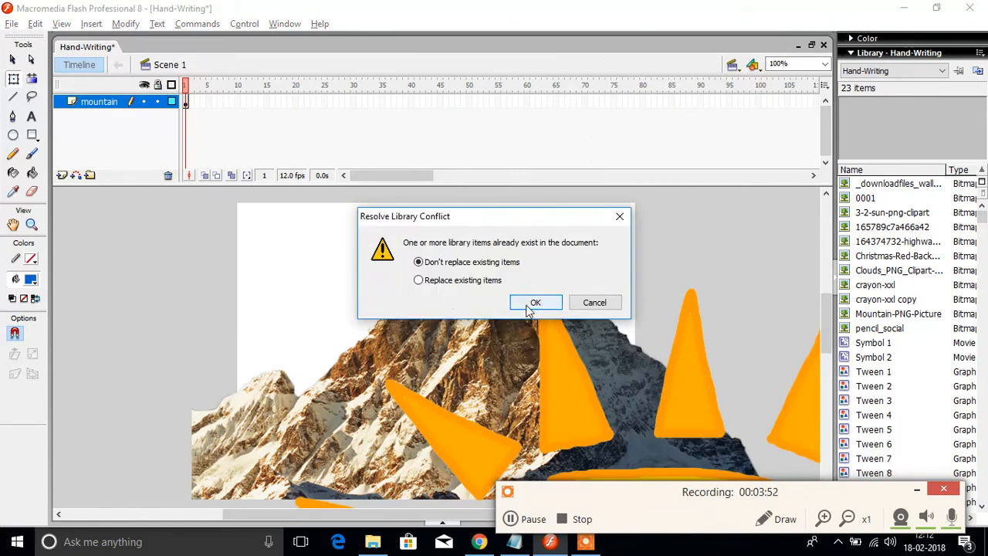
pyautogui.click(534, 302)
pyautogui.click(564, 393)
pyautogui.moveTo(564, 393); pyautogui.dragTo(472, 351)
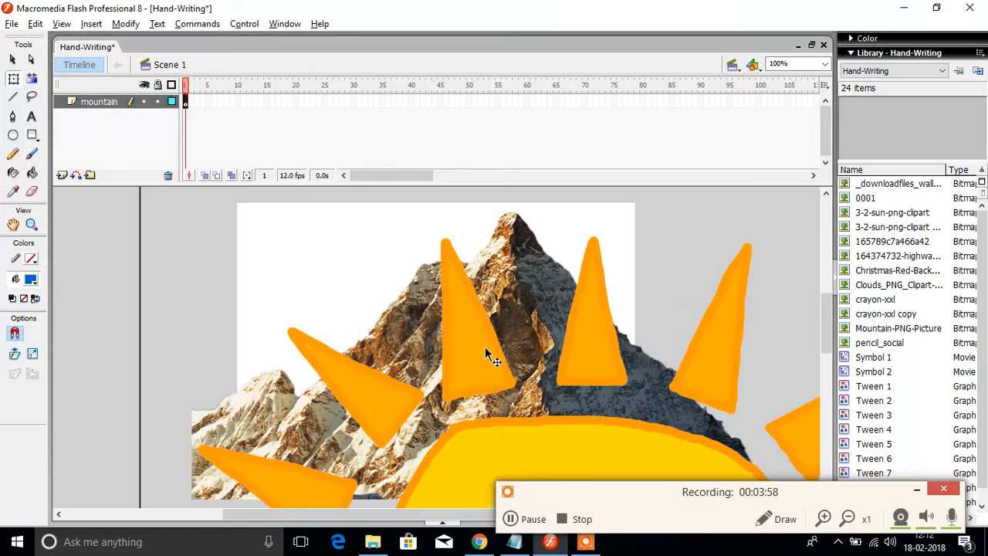
# Delete the sun image from the mountain layer.
pyautogui.moveTo(485, 346); pyautogui.dragTo(547, 393)
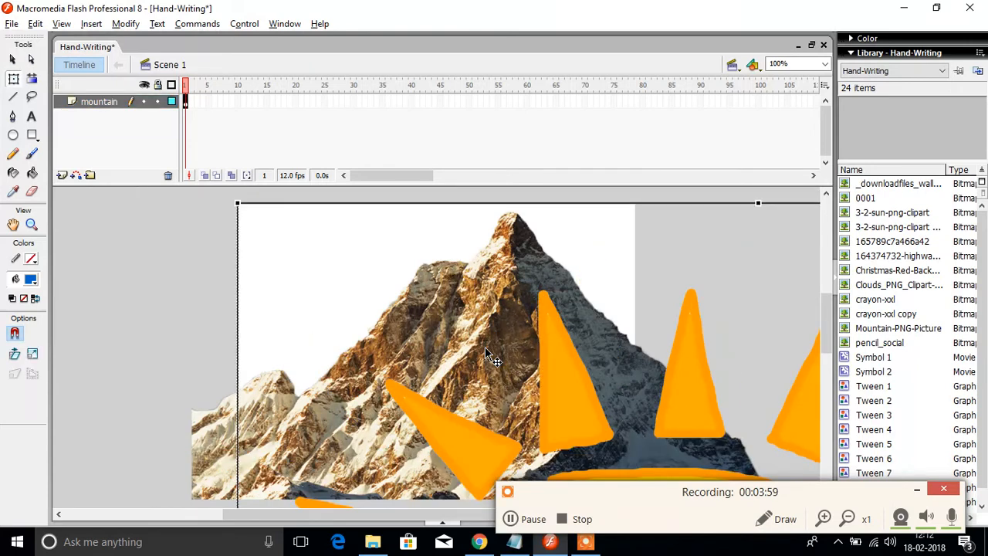
pyautogui.click(574, 395)
pyautogui.press('Delete')
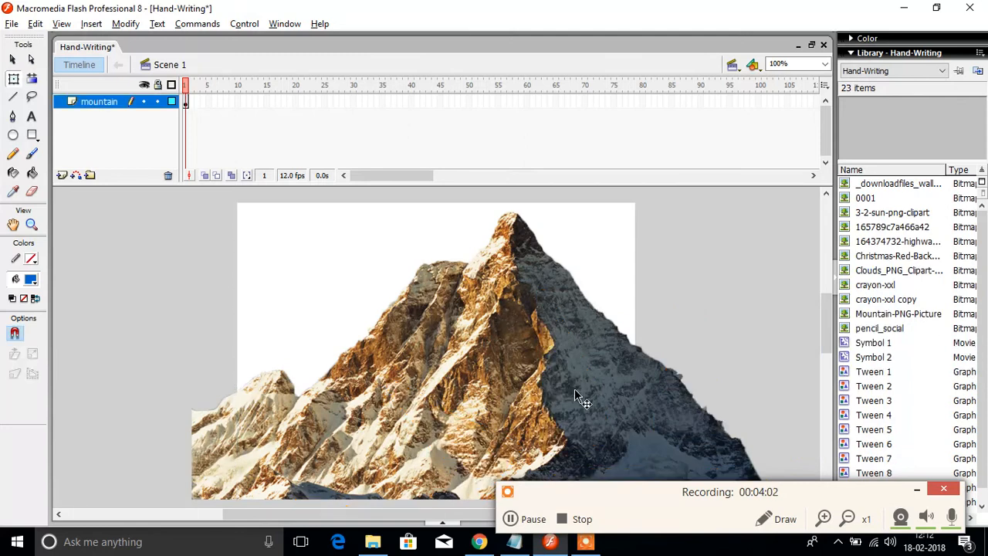
# Add a new layer above mountain and insert one extra frame after its first frame.
pyautogui.click(63, 175)
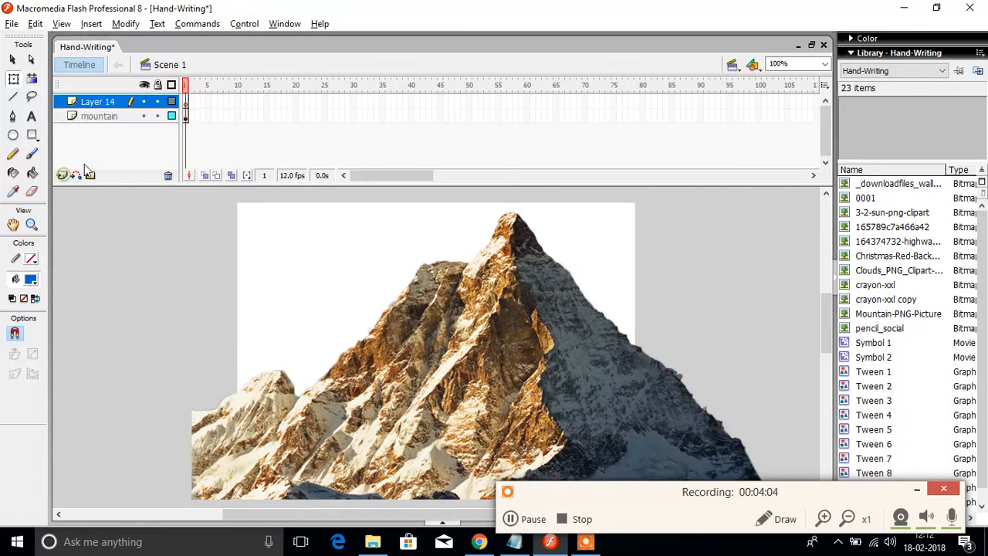
pyautogui.rightClick(188, 105)
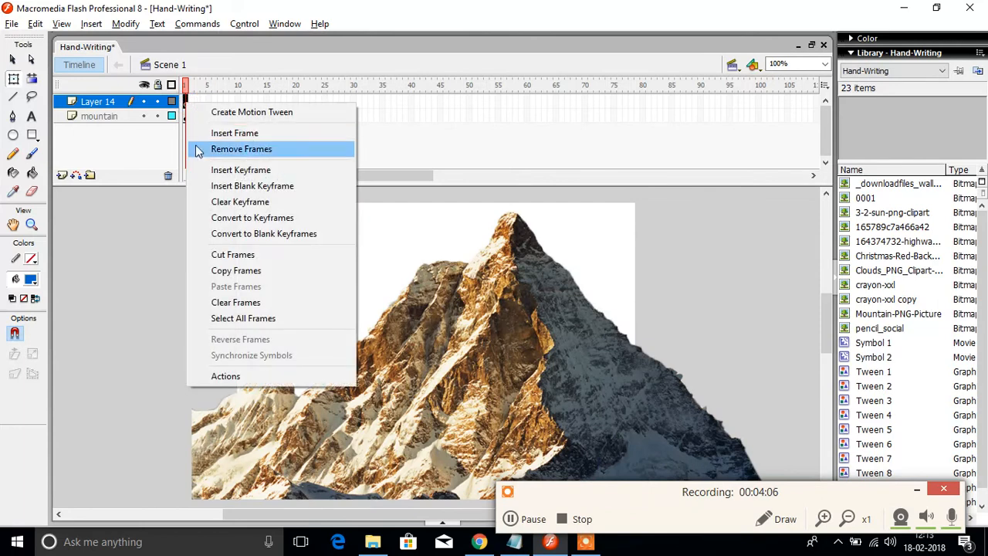
pyautogui.click(202, 132)
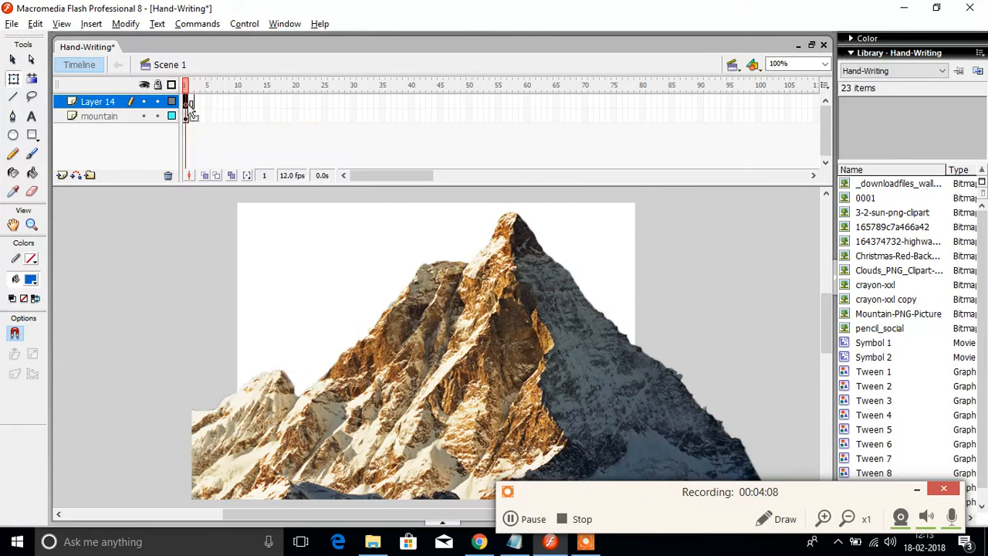
# Import 3-2-sun-png-clipart from the Documents folder in File Explorer onto the new layer, without replacing existing library items.
pyautogui.hotkey('alt', 'Tab')
pyautogui.hotkey('alt', 'Tab')
pyautogui.moveTo(617, 173); pyautogui.dragTo(378, 280)
pyautogui.hotkey('alt', 'Tab')
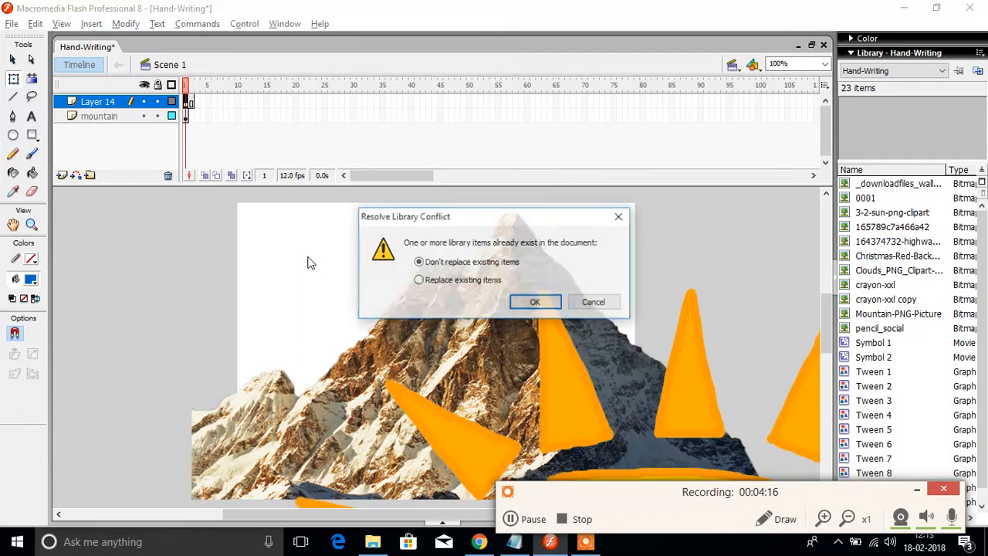
pyautogui.click(536, 301)
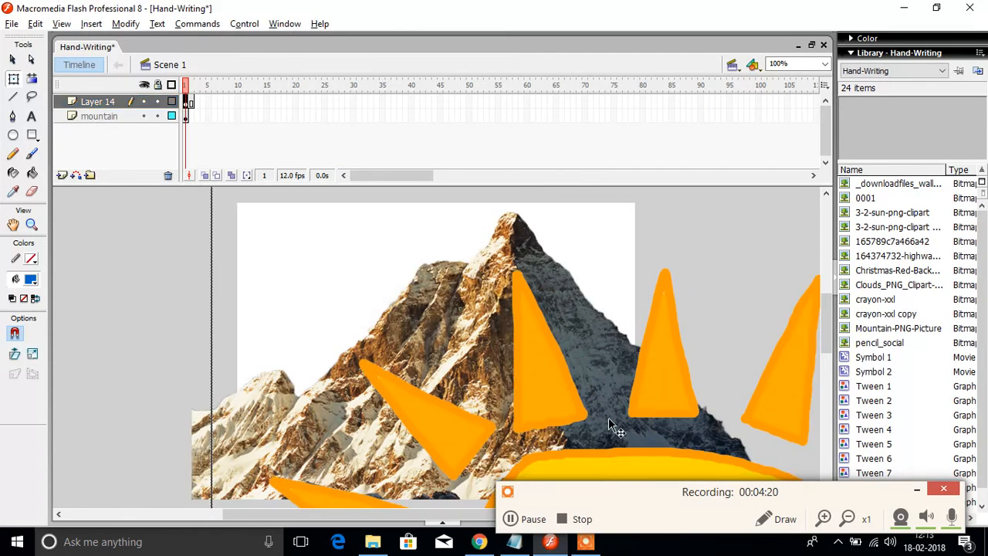
# Scale the sun down to a small image and place it in the sky above the mountain's left slope.
pyautogui.moveTo(627, 399); pyautogui.dragTo(439, 309)
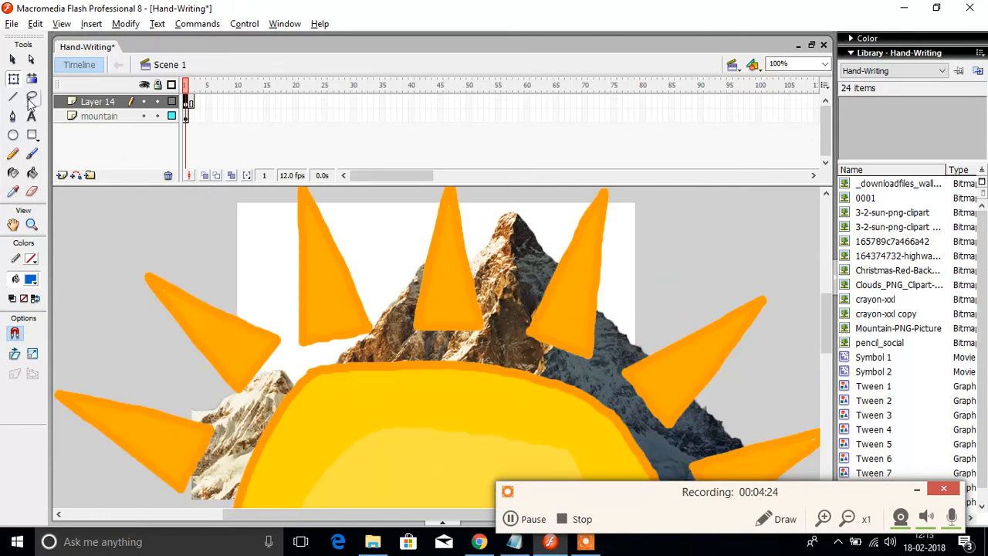
pyautogui.moveTo(327, 271); pyautogui.dragTo(476, 425)
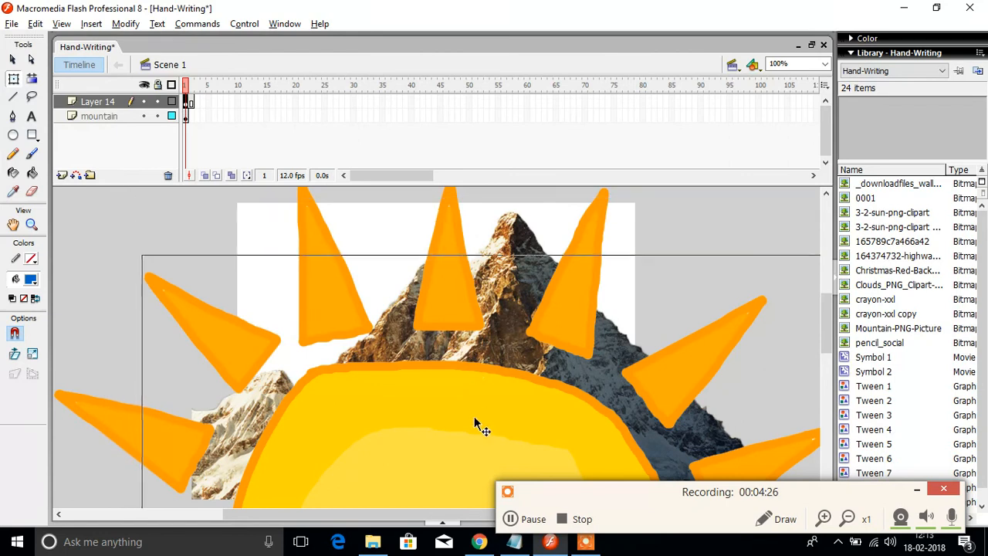
pyautogui.moveTo(143, 259); pyautogui.dragTo(356, 386)
pyautogui.moveTo(424, 494); pyautogui.dragTo(243, 267)
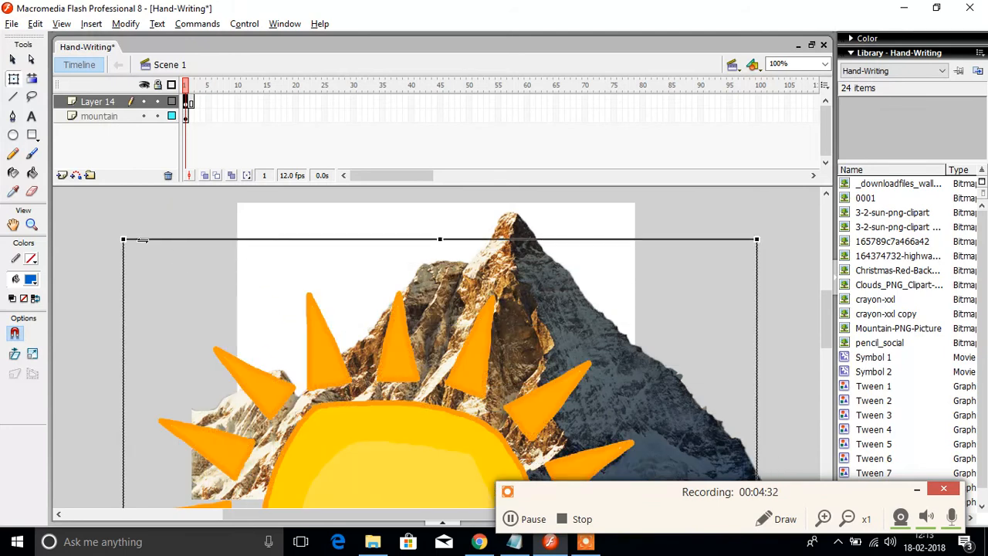
pyautogui.moveTo(124, 240); pyautogui.dragTo(305, 381)
pyautogui.moveTo(378, 442); pyautogui.dragTo(250, 232)
pyautogui.moveTo(170, 205); pyautogui.dragTo(277, 318)
pyautogui.moveTo(327, 341); pyautogui.dragTo(395, 289)
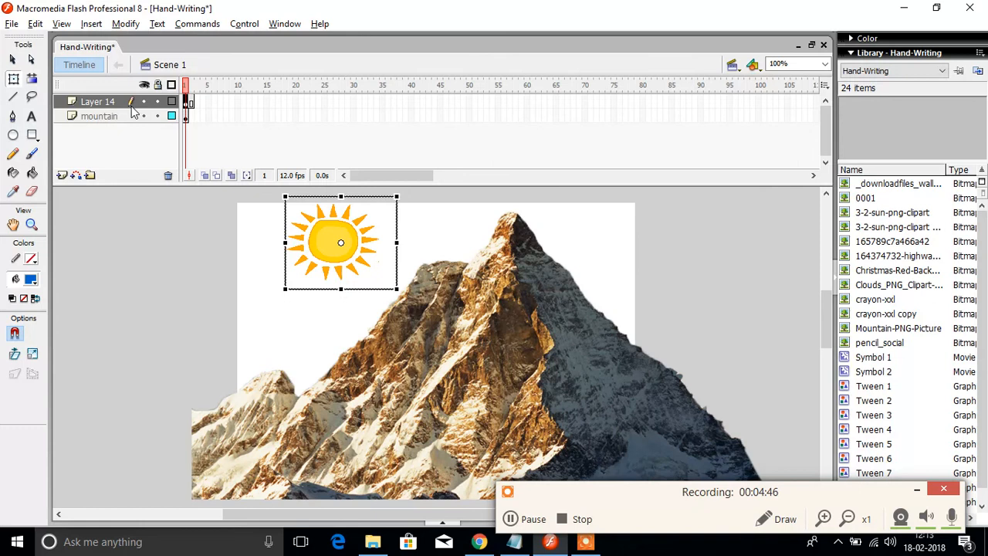
# Rename Layer 14 as sun.
pyautogui.doubleClick(100, 102)
pyautogui.write('sun')
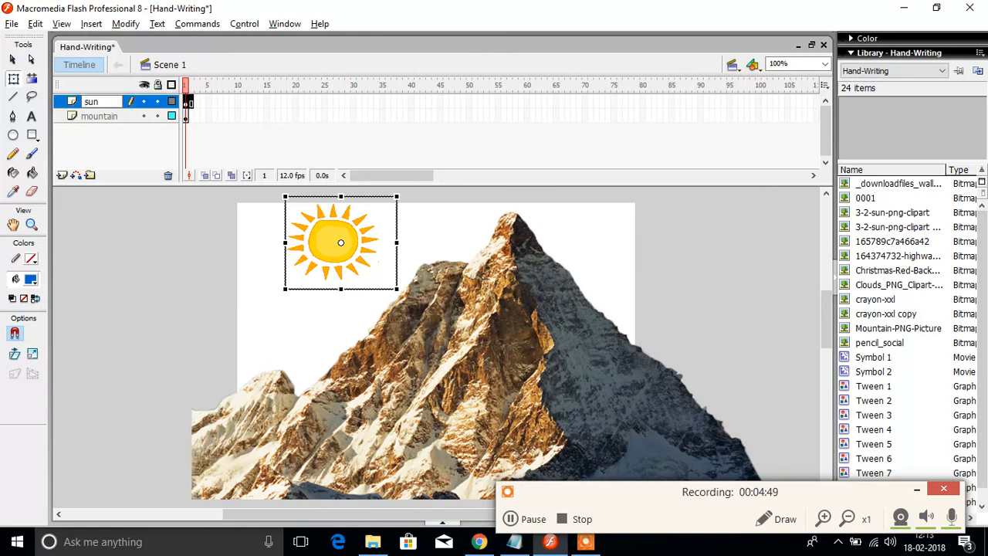
pyautogui.press('Return')
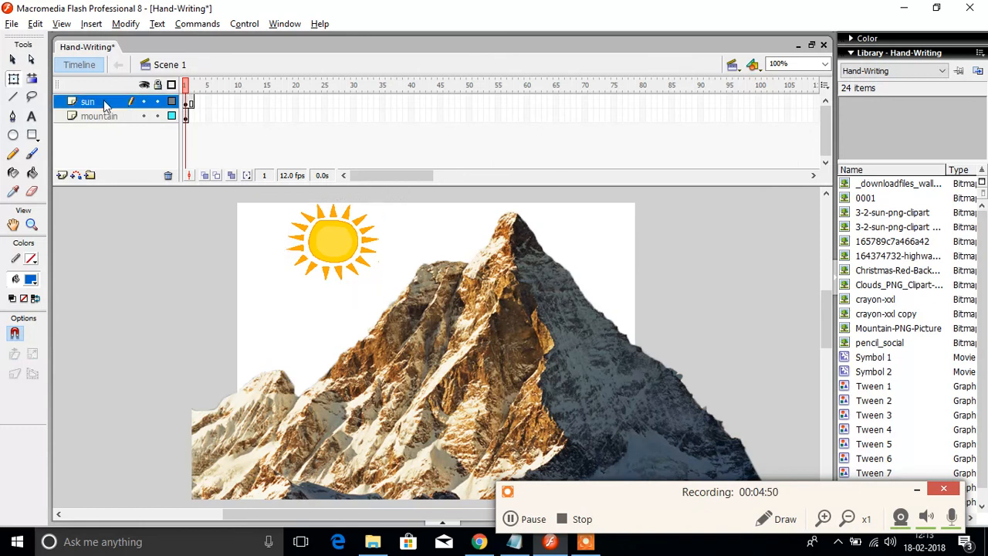